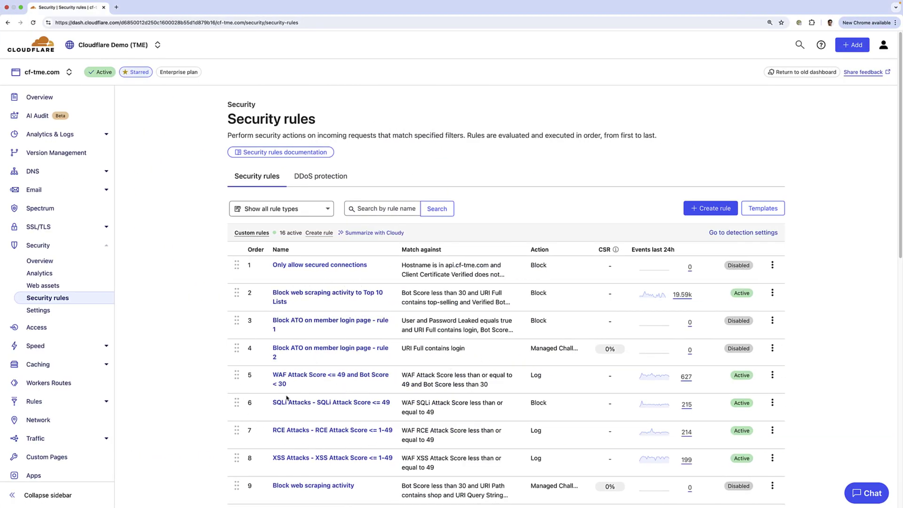
Open the custom rule "SQLi Attacks - SQLi Attack Score <= 49" to examine its match expression and action.
{"action": "scroll", "coordinate": [287, 399], "scroll_direction": "down", "scroll_amount": 1}
{"action": "scroll", "coordinate": [289, 402], "scroll_direction": "down", "scroll_amount": 1}
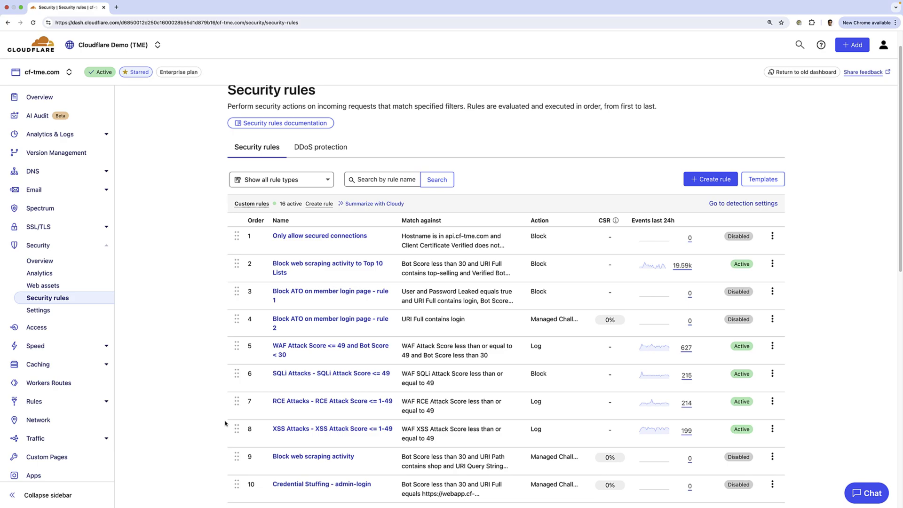
{"action": "left_click", "coordinate": [317, 378]}
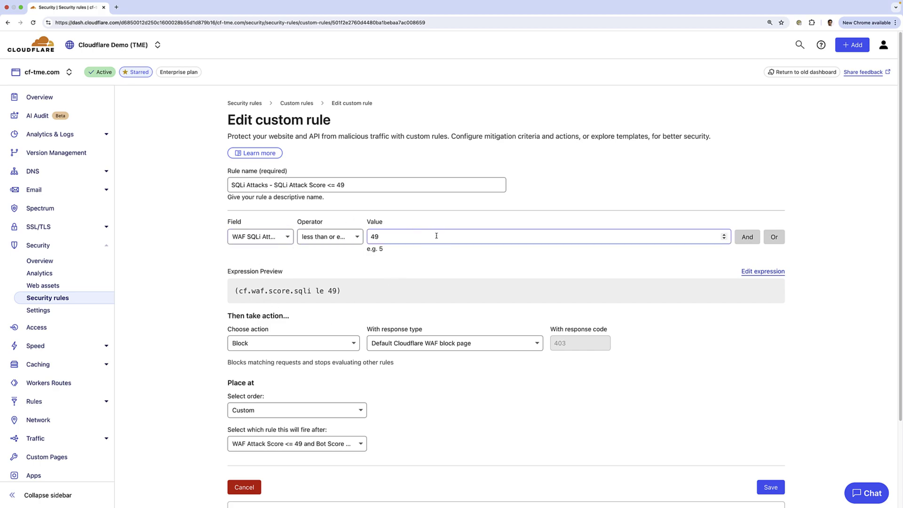
Return to the security rules overview and review the rate limiting, API, managed and content security rules below the custom rules.
{"action": "left_click", "coordinate": [70, 299]}
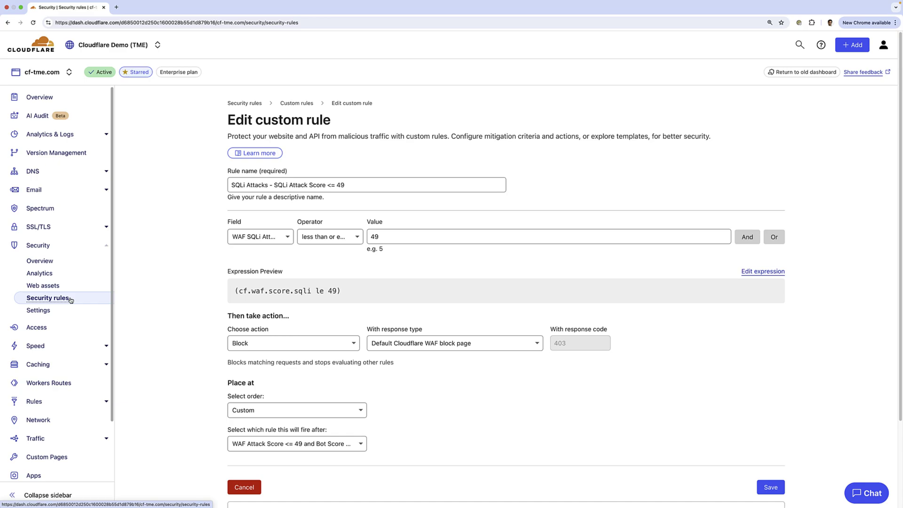
{"action": "scroll", "coordinate": [328, 322], "scroll_direction": "down", "scroll_amount": 5}
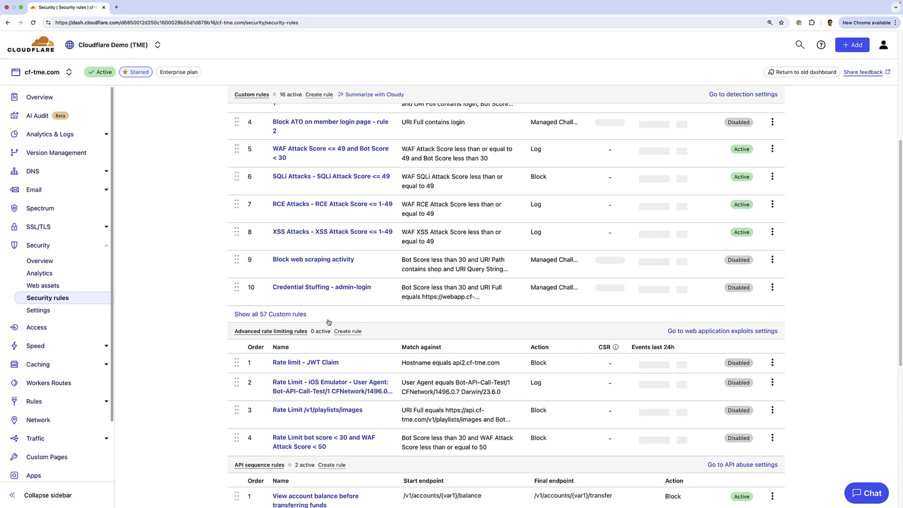
{"action": "scroll", "coordinate": [329, 322], "scroll_direction": "down", "scroll_amount": 1}
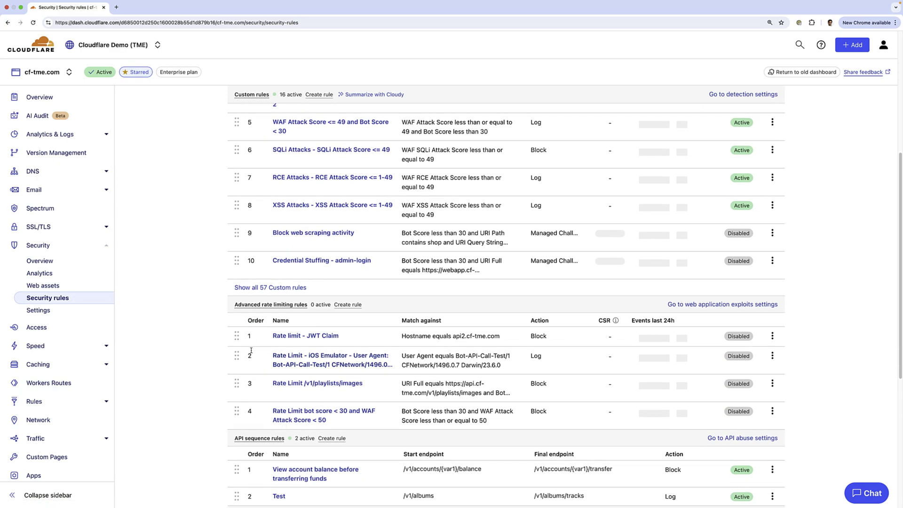
{"action": "scroll", "coordinate": [251, 351], "scroll_direction": "down", "scroll_amount": 5}
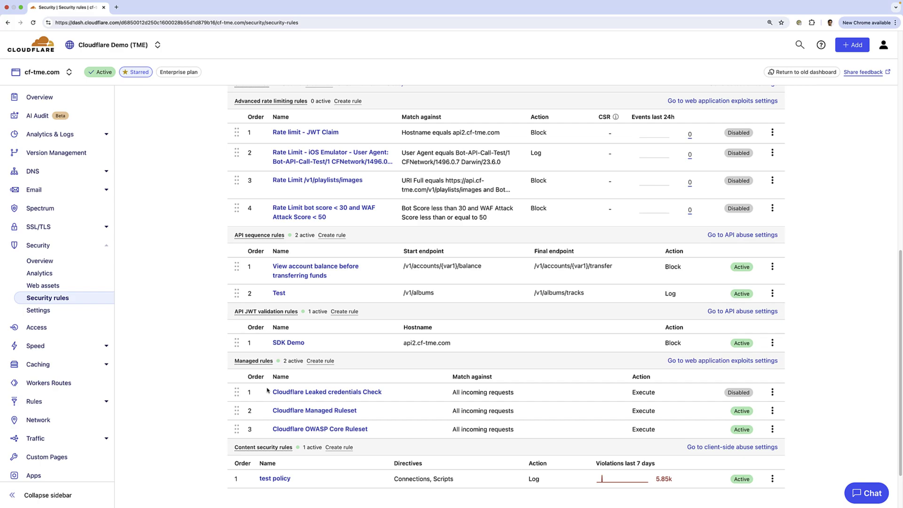
{"action": "scroll", "coordinate": [268, 390], "scroll_direction": "down", "scroll_amount": 1}
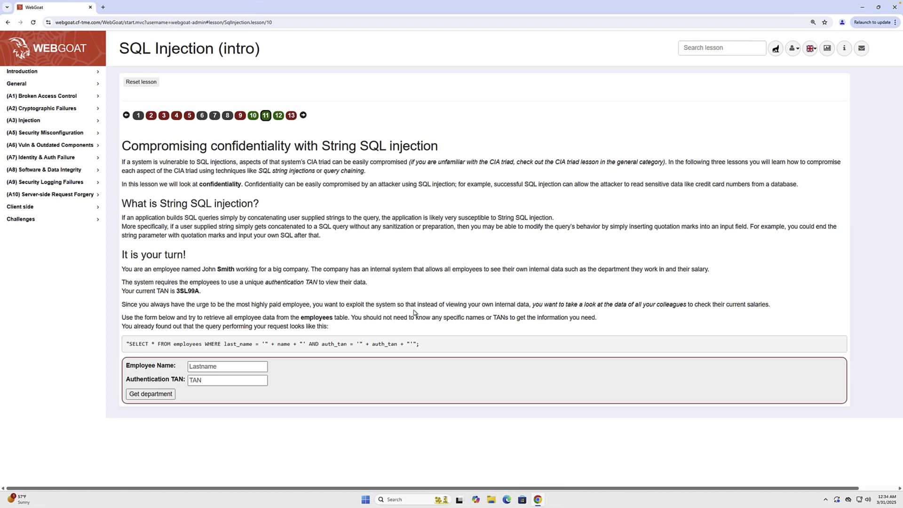
Switch to WebGoat's String SQL injection exercise and place the cursor in the Employee Name field.
{"action": "left_click", "coordinate": [234, 366]}
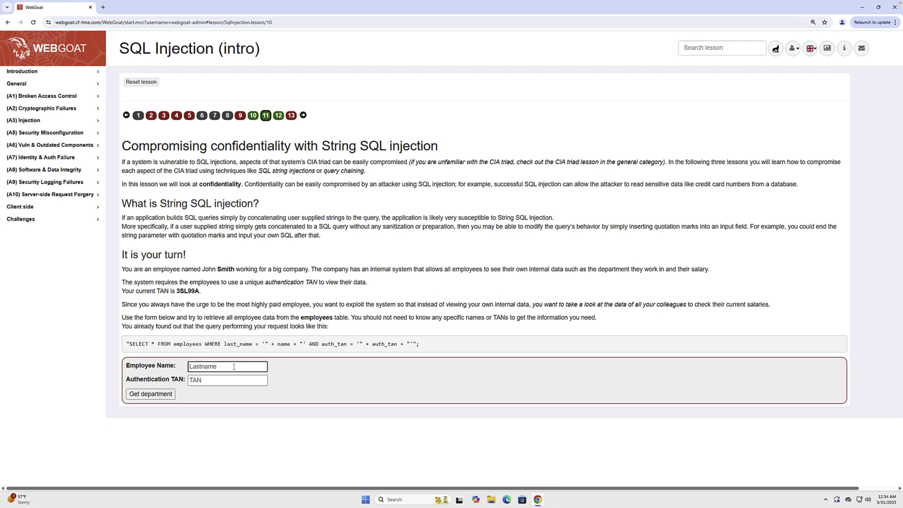
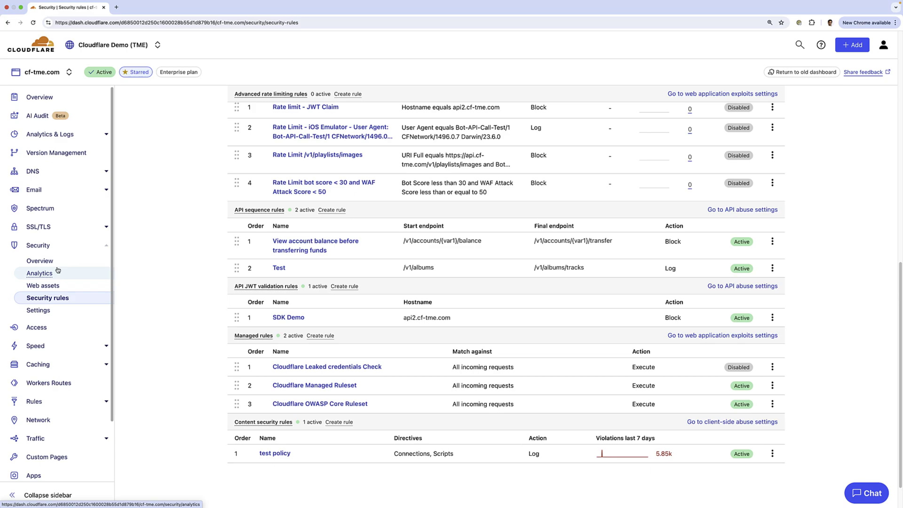
Open the security analytics for cf-tme.com and review the events summary and events by service.
{"action": "left_click", "coordinate": [52, 272]}
{"action": "left_click", "coordinate": [281, 172]}
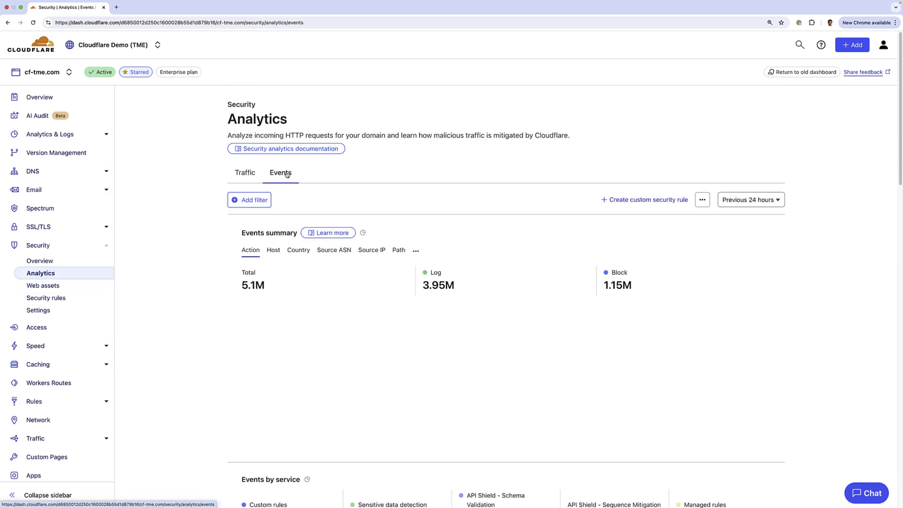
{"action": "scroll", "coordinate": [650, 257], "scroll_direction": "down", "scroll_amount": 1}
{"action": "scroll", "coordinate": [650, 257], "scroll_direction": "down", "scroll_amount": 4}
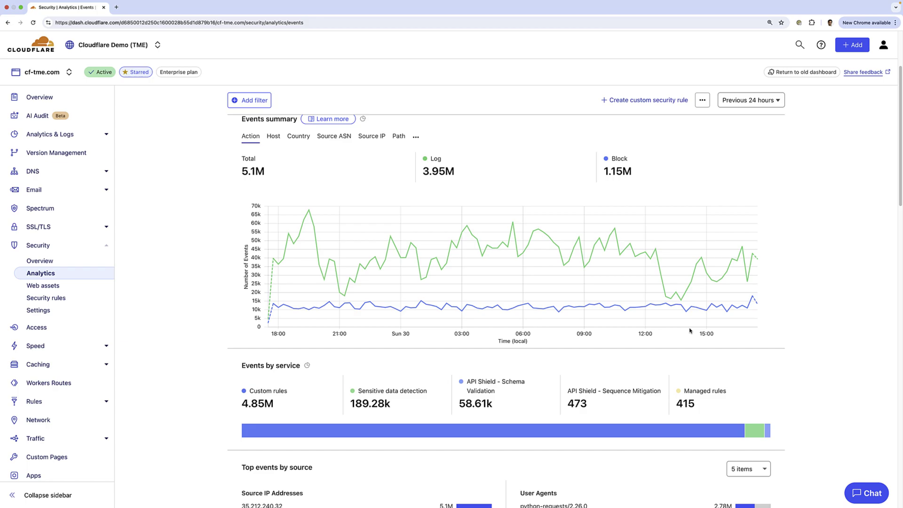
Expand the top events by source to show 15 items per category.
{"action": "left_click", "coordinate": [747, 414]}
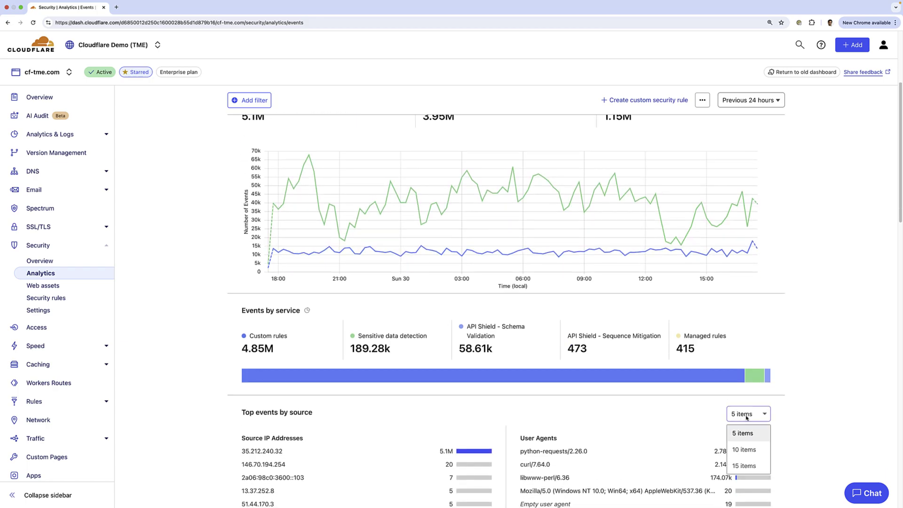
{"action": "left_click", "coordinate": [746, 466]}
{"action": "scroll", "coordinate": [453, 312], "scroll_direction": "down", "scroll_amount": 3}
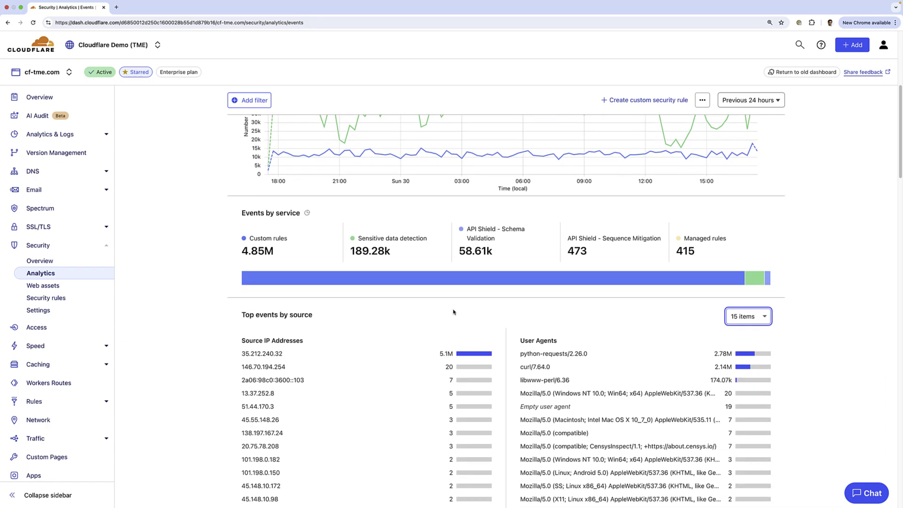
Filter the security events to the source IP address 20.75.78.208.
{"action": "scroll", "coordinate": [454, 312], "scroll_direction": "down", "scroll_amount": 4}
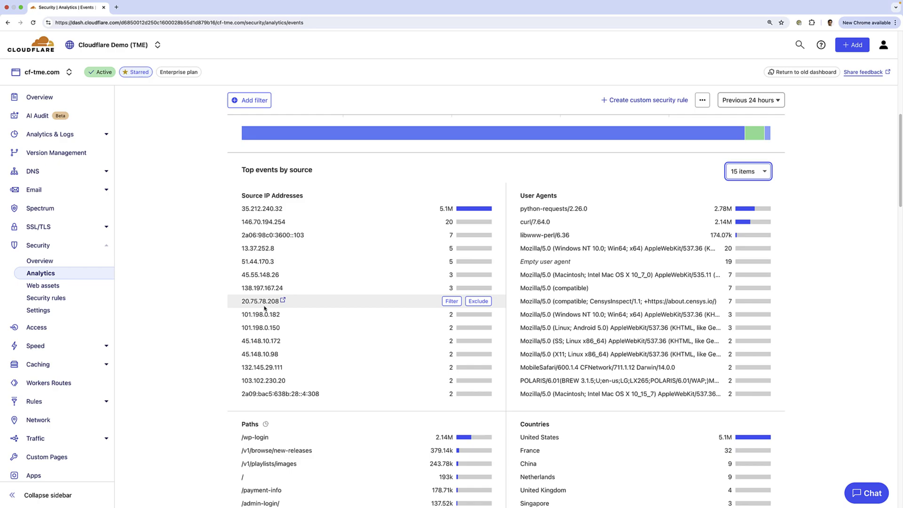
{"action": "left_click", "coordinate": [443, 303]}
{"action": "left_click", "coordinate": [450, 302]}
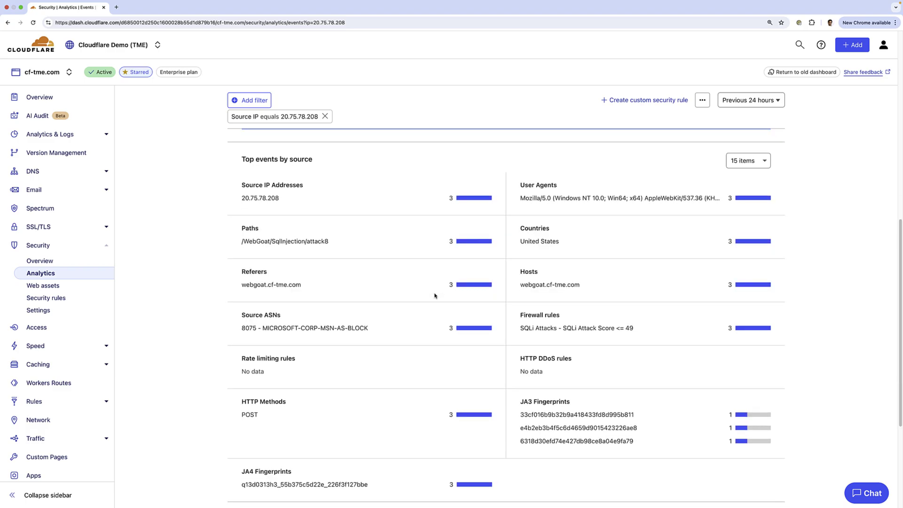
Expand the sampled log from Mar 30, 2025 5:34:20 PM and examine its matched service, rule and request analyses.
{"action": "scroll", "coordinate": [434, 296], "scroll_direction": "down", "scroll_amount": 4}
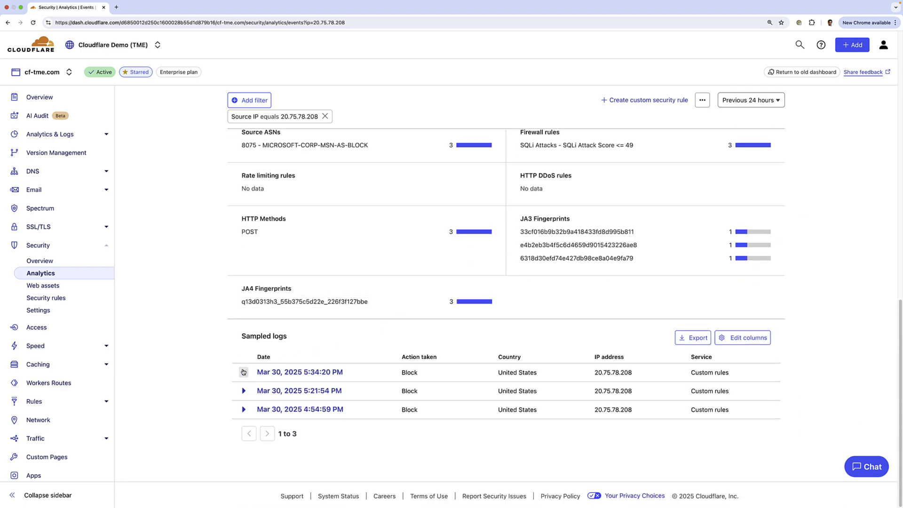
{"action": "left_click", "coordinate": [243, 372]}
{"action": "scroll", "coordinate": [287, 377], "scroll_direction": "down", "scroll_amount": 1}
{"action": "scroll", "coordinate": [287, 376], "scroll_direction": "down", "scroll_amount": 1}
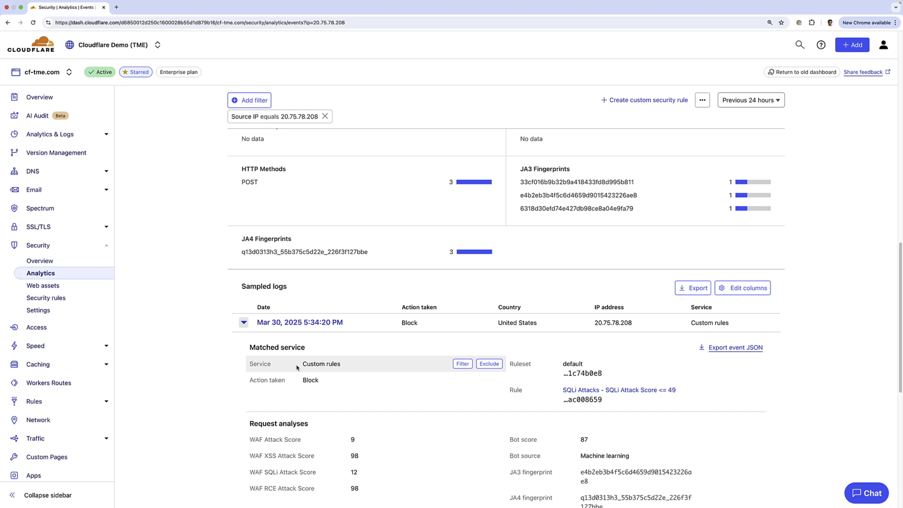
{"action": "mouse_move", "coordinate": [481, 364]}
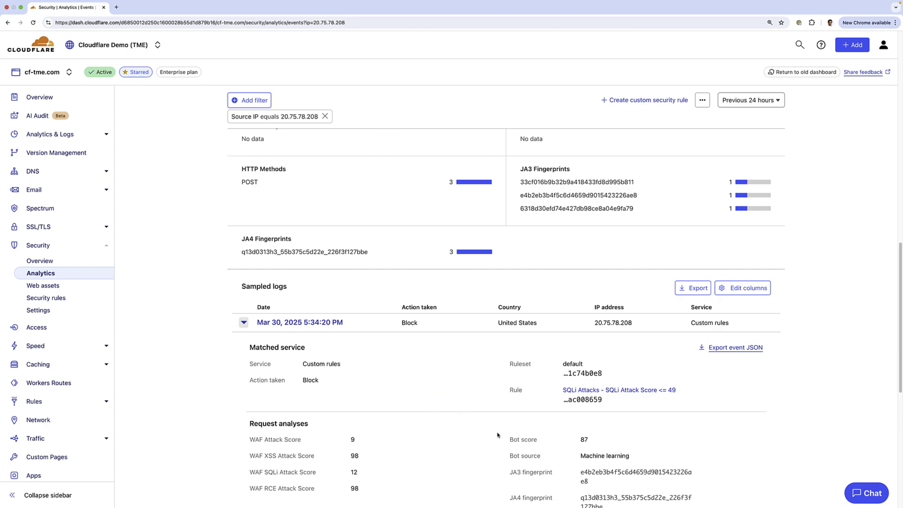
{"action": "mouse_move", "coordinate": [611, 373]}
Return to the security rules and disable the custom rule "SQLi Attacks - SQLi Attack Score <= 49".
{"action": "left_click", "coordinate": [49, 301]}
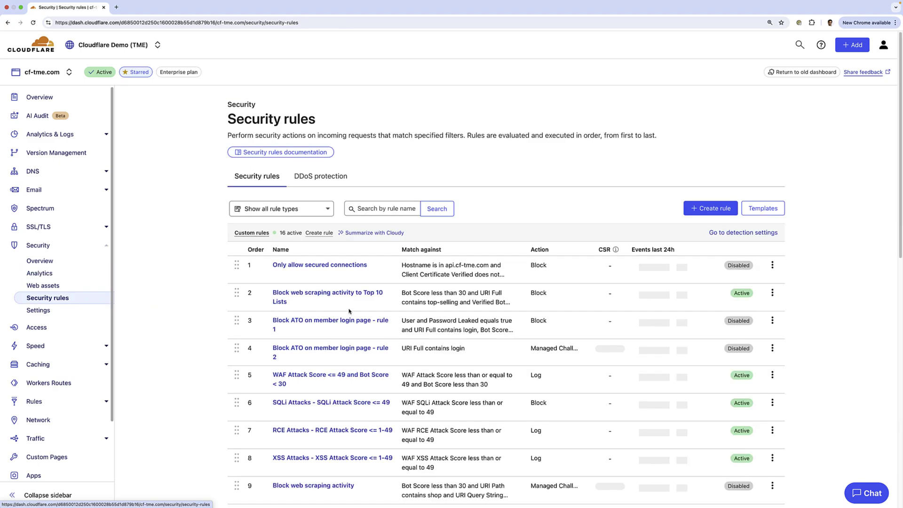
{"action": "scroll", "coordinate": [361, 322], "scroll_direction": "down", "scroll_amount": 1}
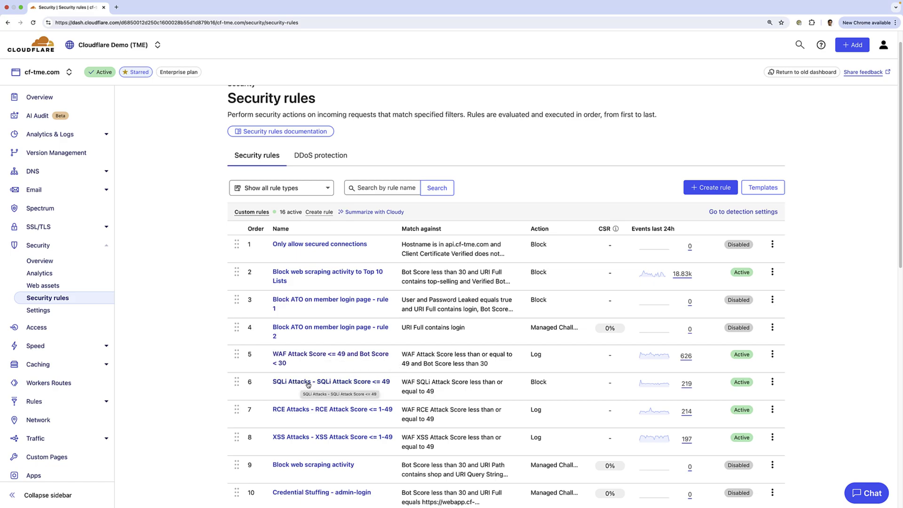
{"action": "left_click", "coordinate": [772, 383]}
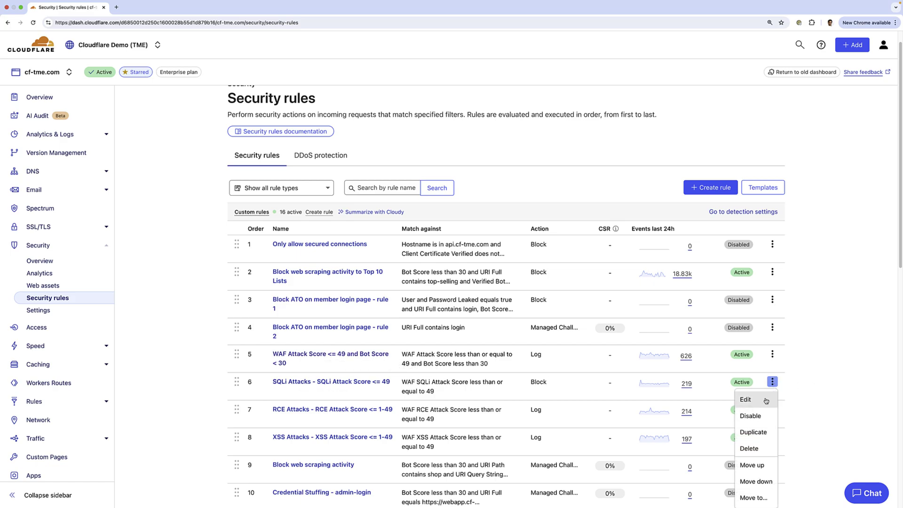
{"action": "left_click", "coordinate": [756, 413]}
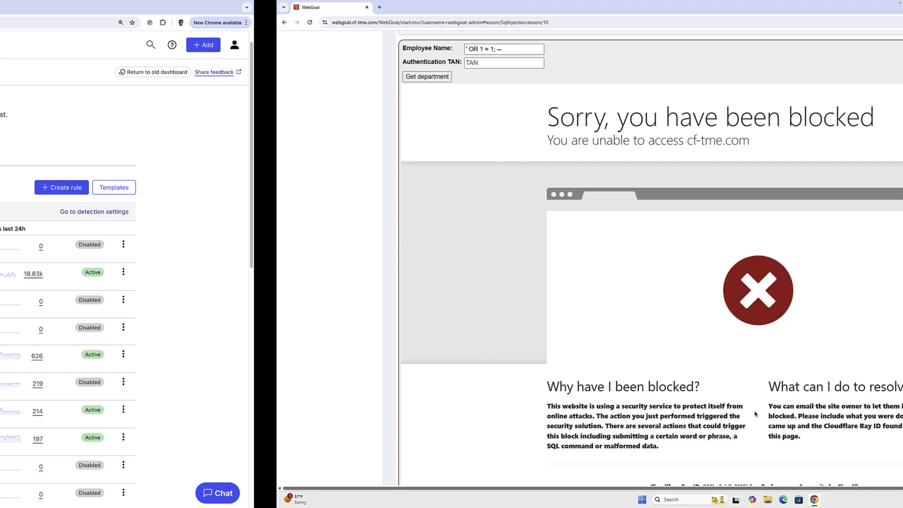
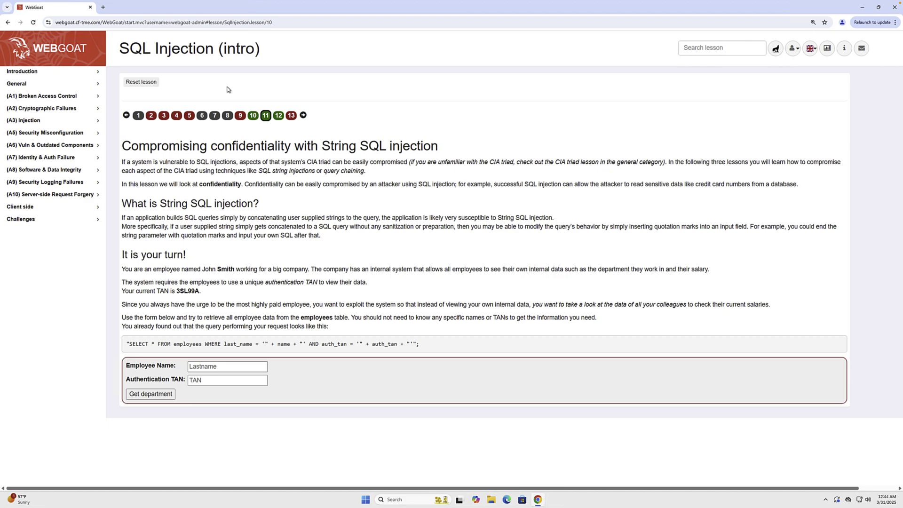
Begin entering the Employee Name in the String SQL injection form of the WebGoat lesson.
{"action": "left_click", "coordinate": [229, 365]}
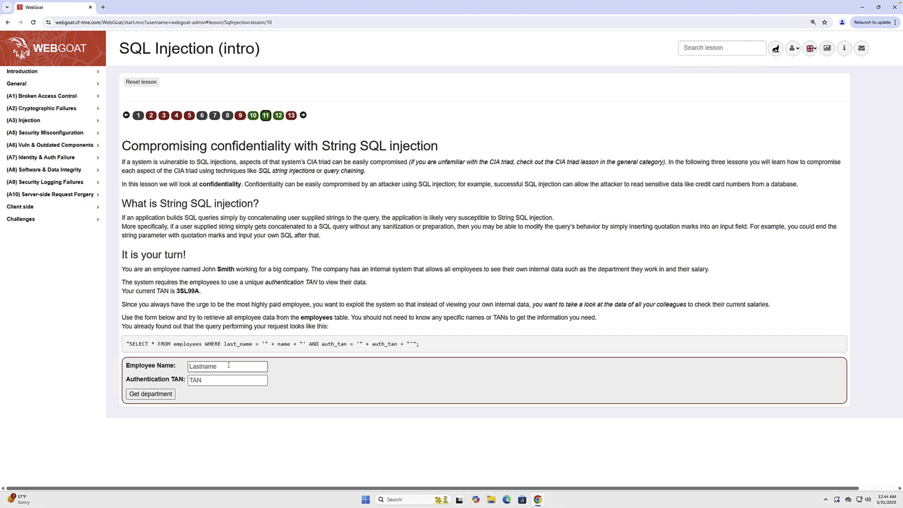
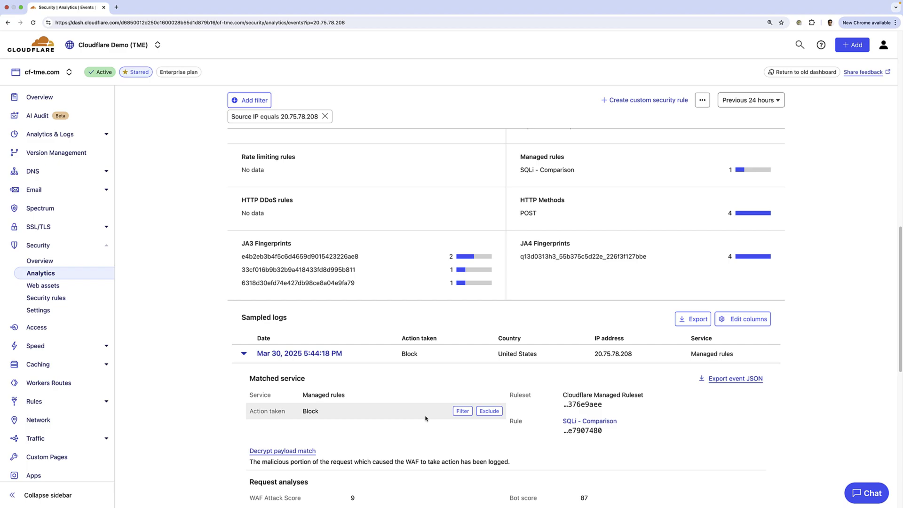
Disable the Cloudflare Managed Ruleset among the managed rules in the security rules of the cf-tme.com zone.
{"action": "left_click", "coordinate": [51, 298]}
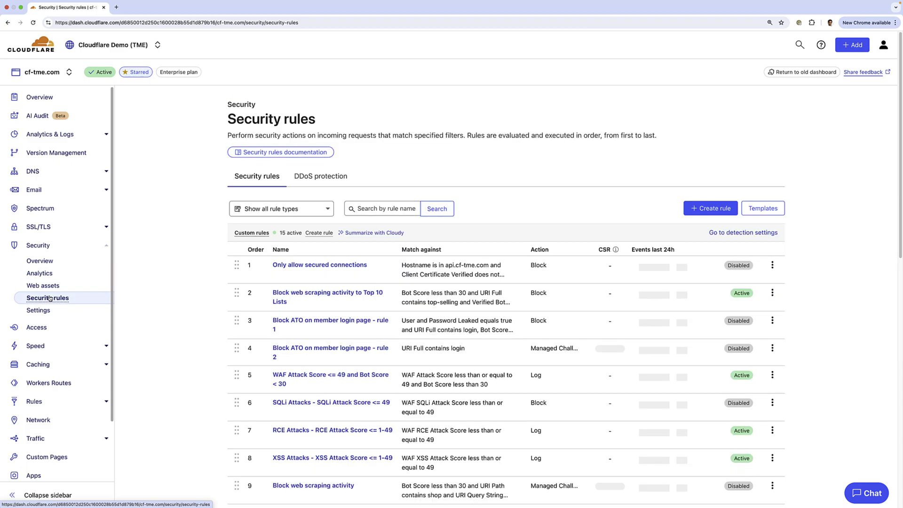
{"action": "scroll", "coordinate": [332, 381], "scroll_direction": "down", "scroll_amount": 9}
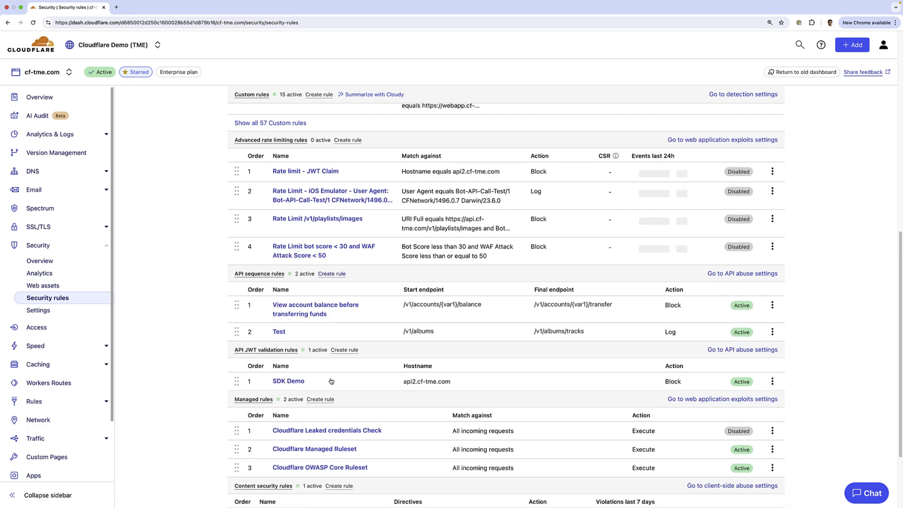
{"action": "scroll", "coordinate": [331, 381], "scroll_direction": "down", "scroll_amount": 2}
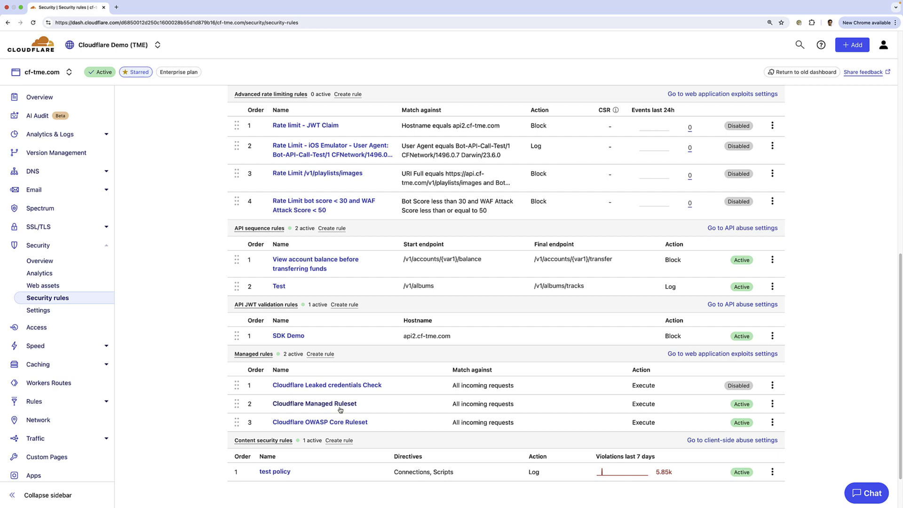
{"action": "left_click", "coordinate": [772, 403]}
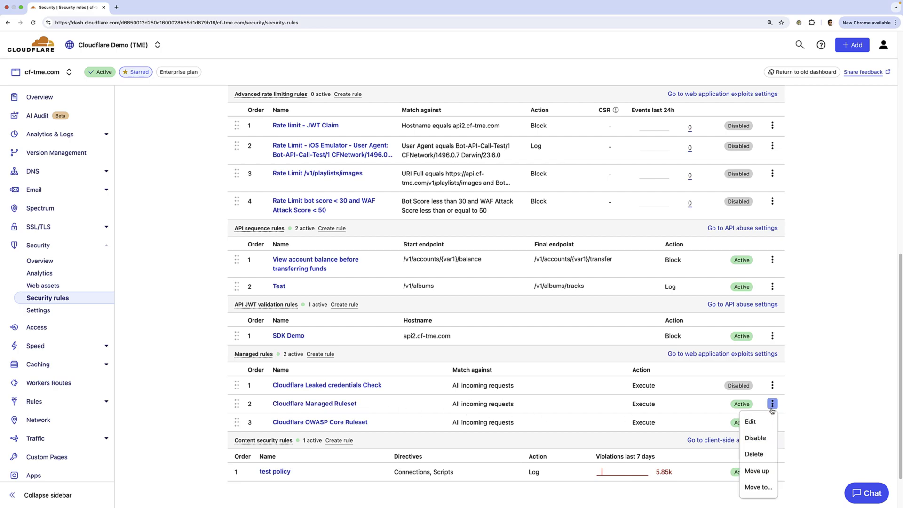
{"action": "left_click", "coordinate": [767, 437]}
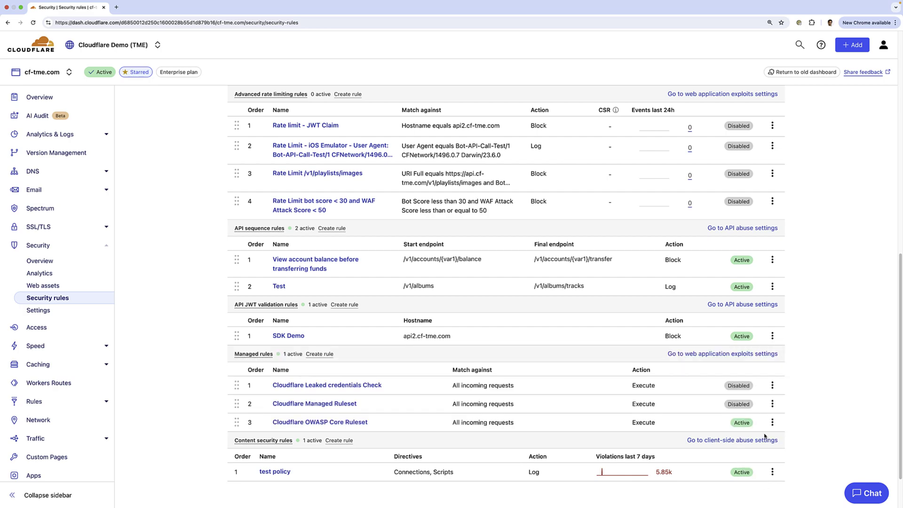
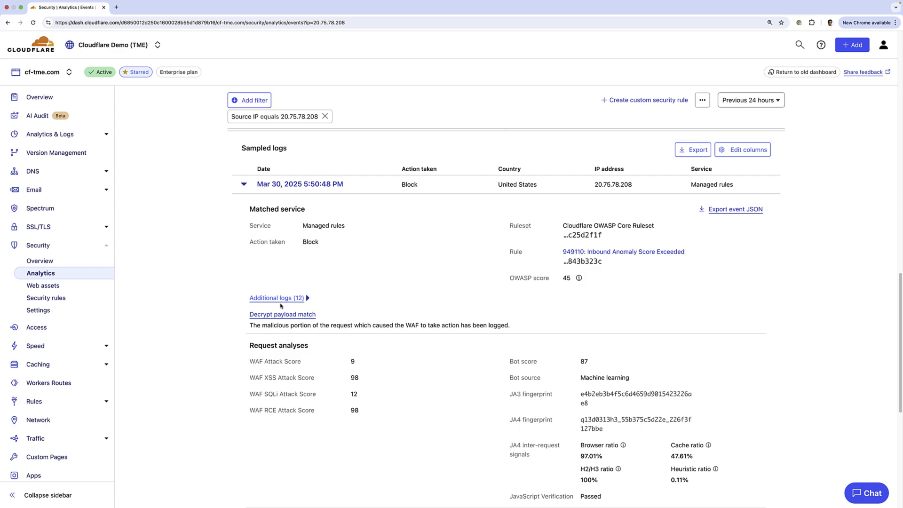
Expand the additional logs of the blocked managed-rules event and review the matched OWASP rules with their scores.
{"action": "left_click", "coordinate": [308, 299]}
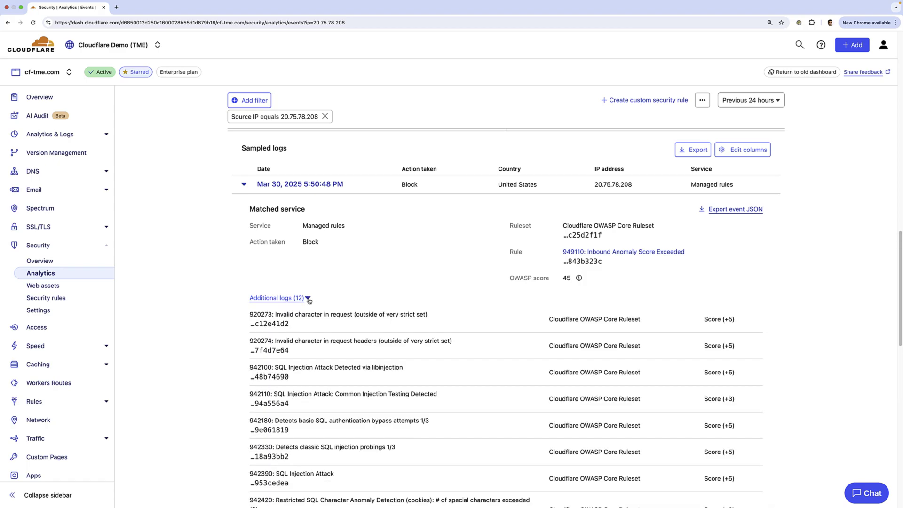
{"action": "scroll", "coordinate": [513, 310], "scroll_direction": "down", "scroll_amount": 5}
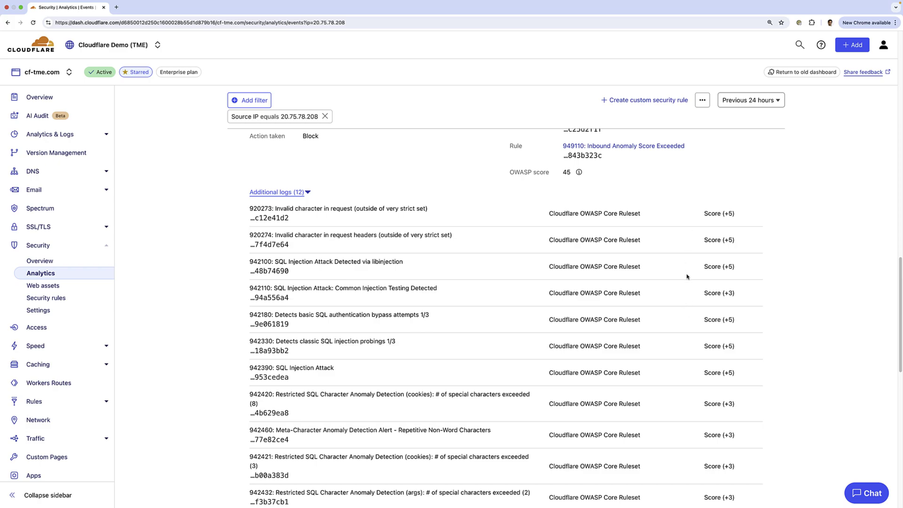
{"action": "scroll", "coordinate": [688, 277], "scroll_direction": "down", "scroll_amount": 5}
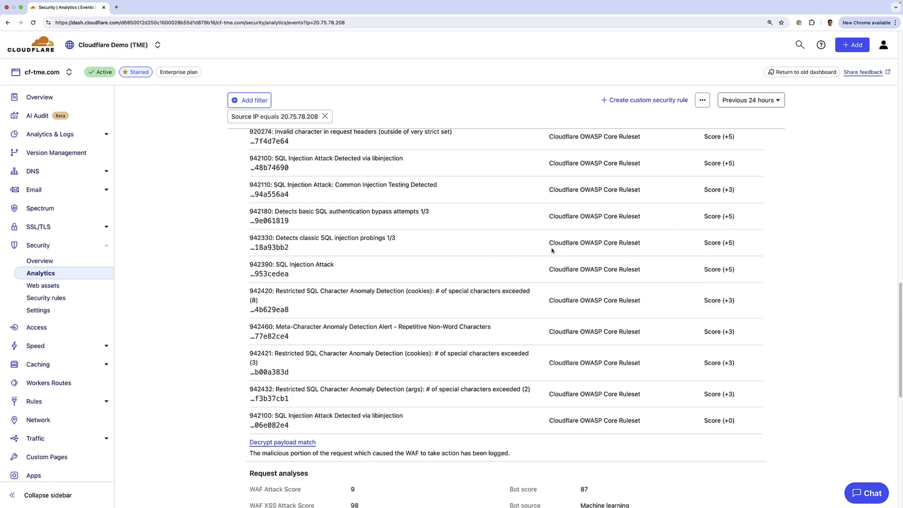
Disable the Cloudflare OWASP Core Ruleset among the managed rules in the zone's security rules.
{"action": "left_click", "coordinate": [54, 301]}
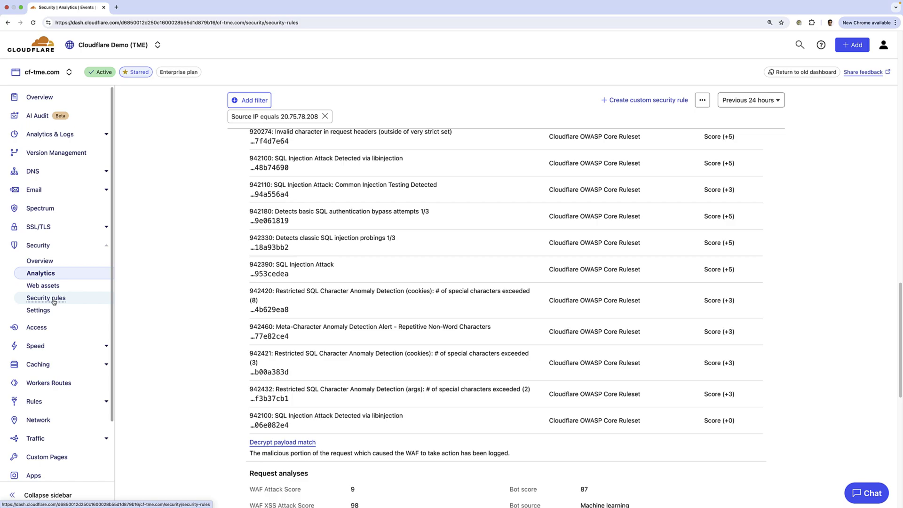
{"action": "scroll", "coordinate": [450, 301], "scroll_direction": "down", "scroll_amount": 10}
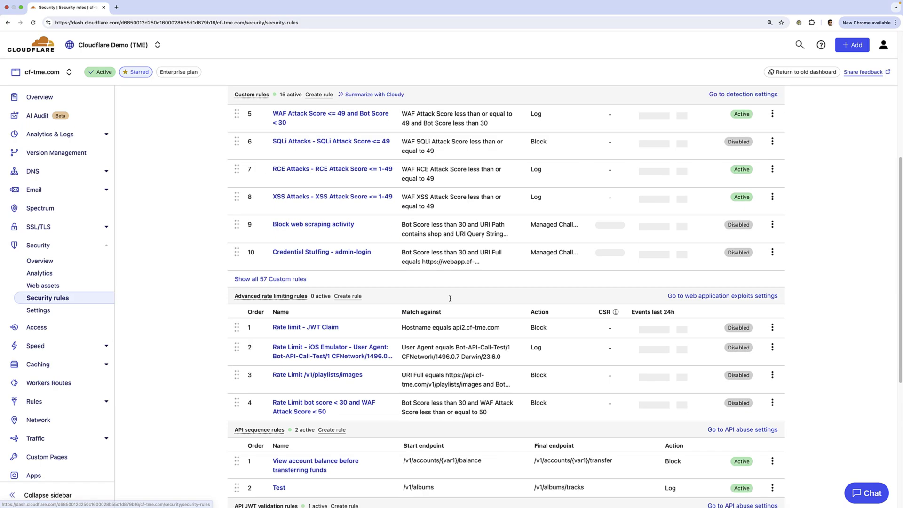
{"action": "scroll", "coordinate": [454, 298], "scroll_direction": "down", "scroll_amount": 3}
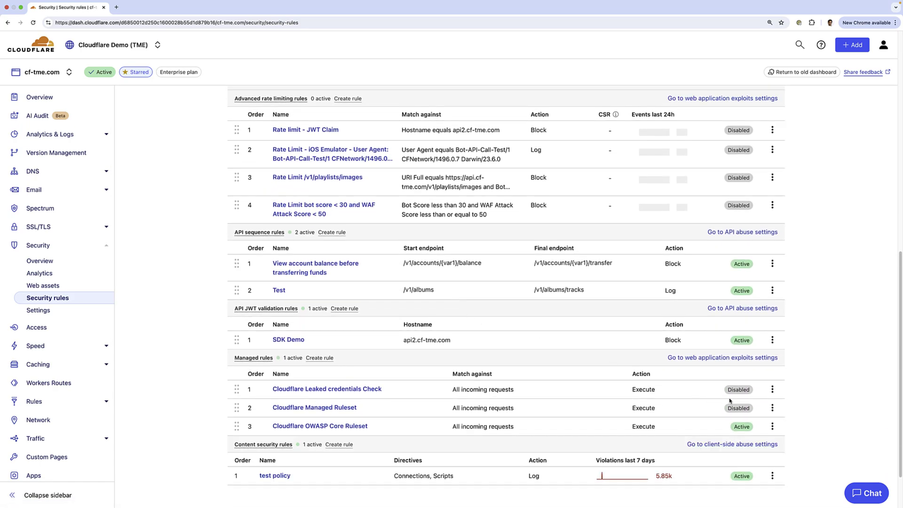
{"action": "left_click", "coordinate": [772, 428]}
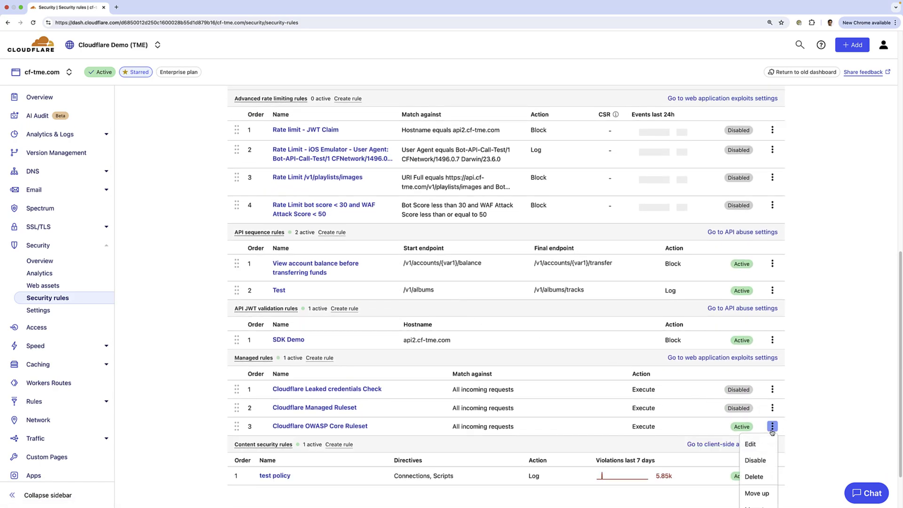
{"action": "left_click", "coordinate": [758, 463]}
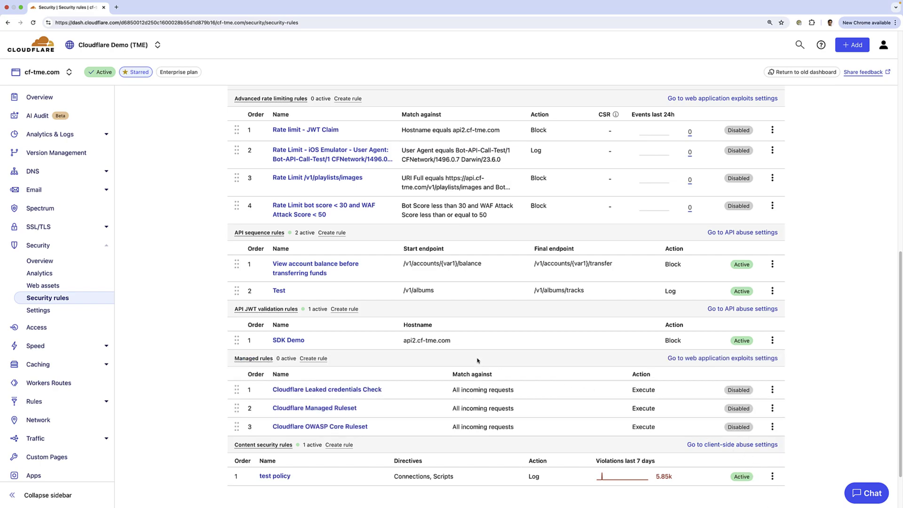
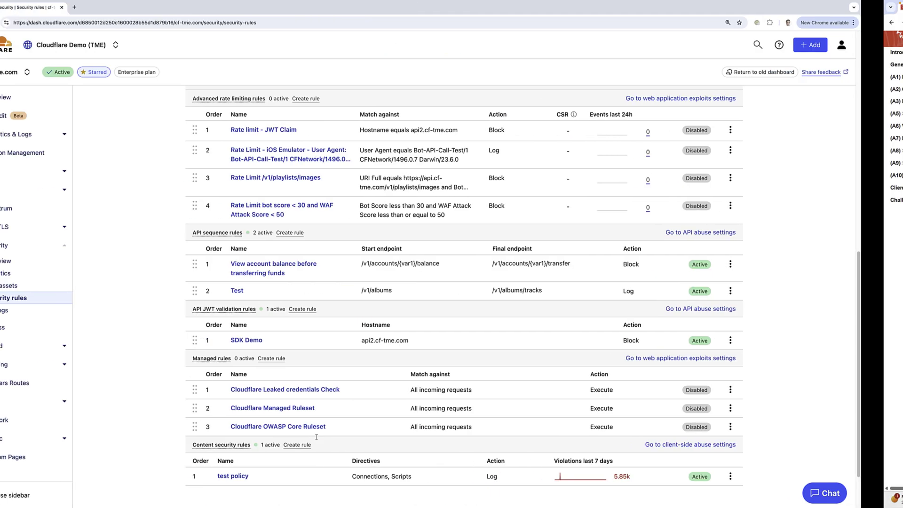
Open the zone's security analytics and review the attack analysis of clean and malicious requests over the previous 24 hours.
{"action": "left_click", "coordinate": [53, 277]}
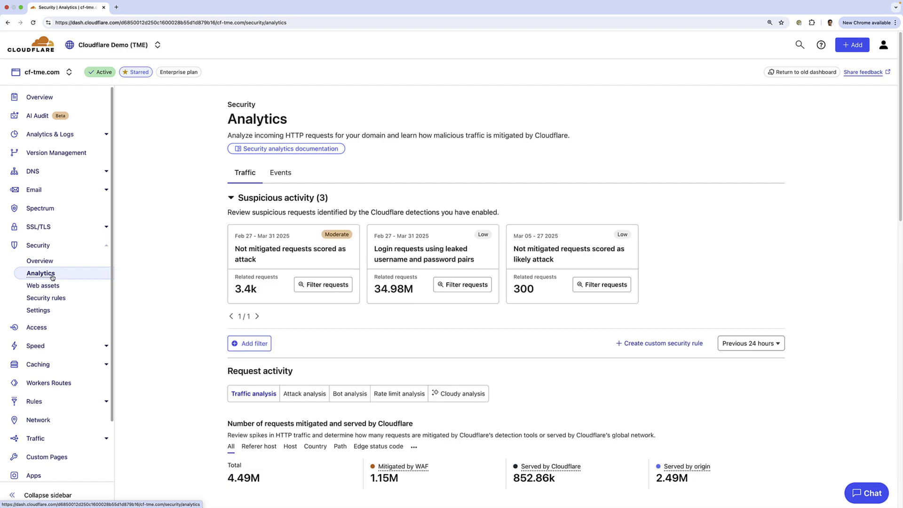
{"action": "left_click", "coordinate": [303, 400]}
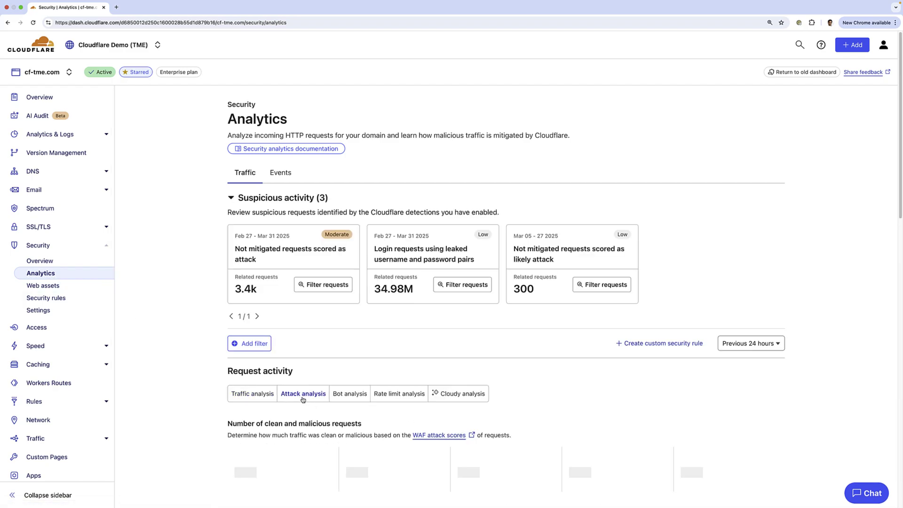
{"action": "scroll", "coordinate": [326, 420], "scroll_direction": "down", "scroll_amount": 2}
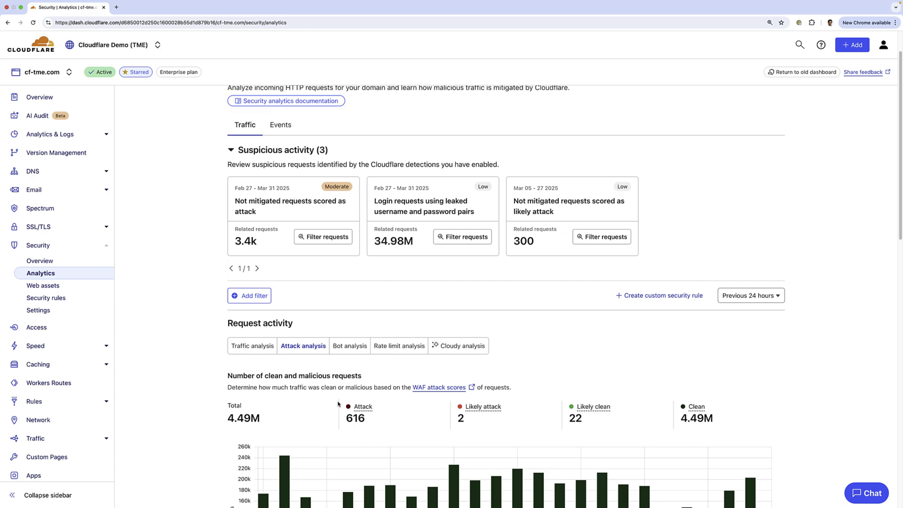
{"action": "scroll", "coordinate": [495, 466], "scroll_direction": "down", "scroll_amount": 5}
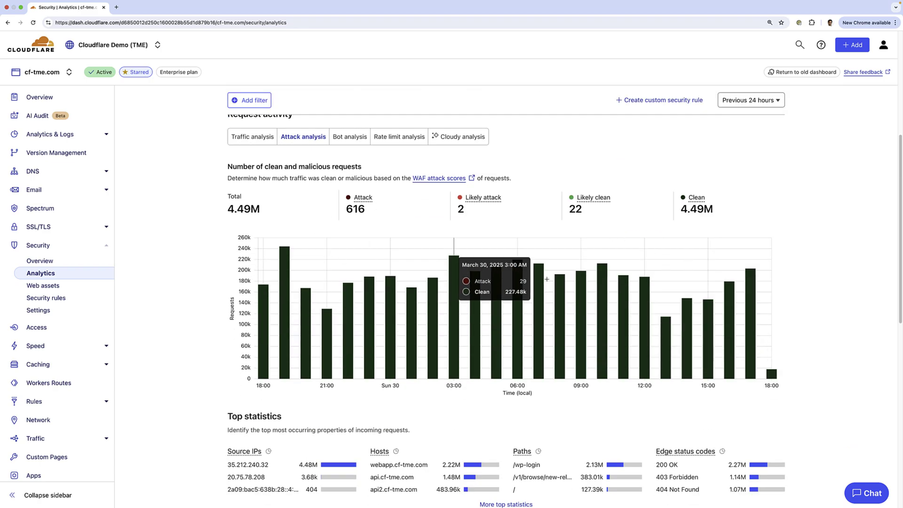
{"action": "scroll", "coordinate": [360, 272], "scroll_direction": "up", "scroll_amount": 3}
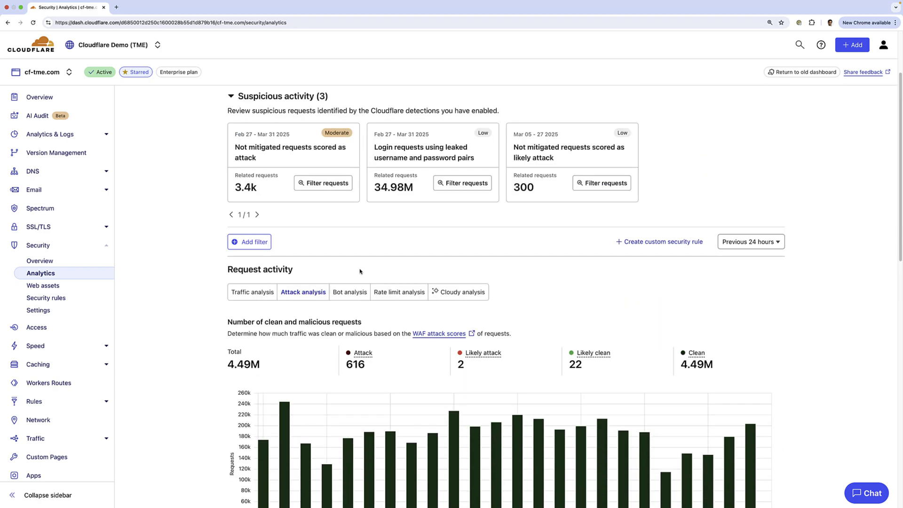
Review the bot analysis of automated and human requests, and bring up the rate limit analysis of unique clients.
{"action": "left_click", "coordinate": [349, 292]}
{"action": "scroll", "coordinate": [350, 295], "scroll_direction": "down", "scroll_amount": 3}
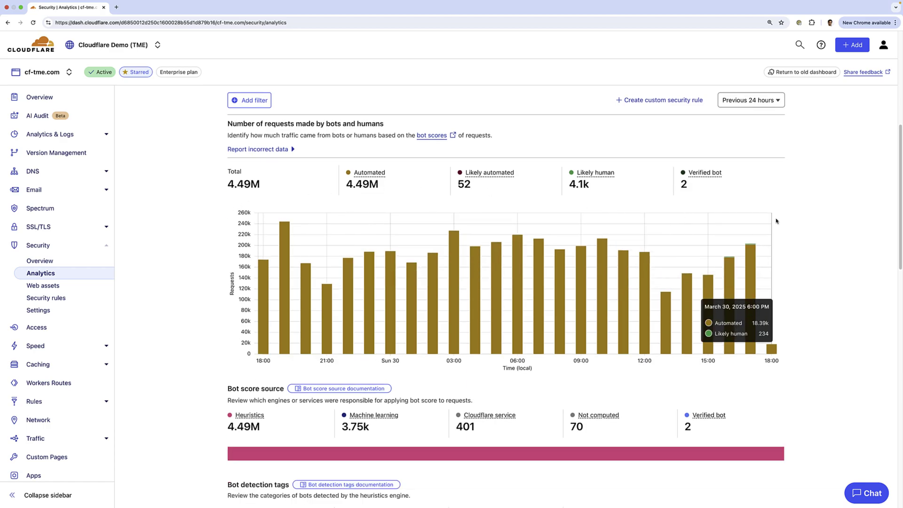
{"action": "scroll", "coordinate": [376, 207], "scroll_direction": "up", "scroll_amount": 2}
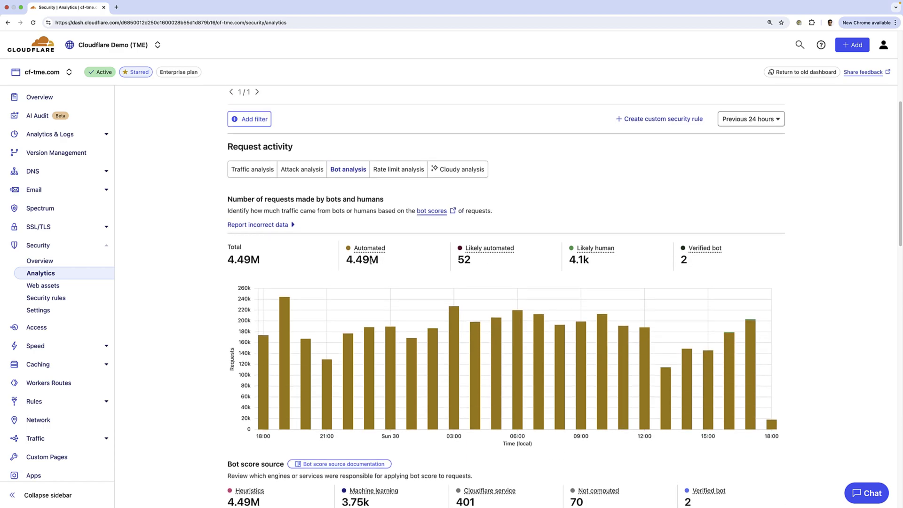
{"action": "left_click", "coordinate": [395, 170]}
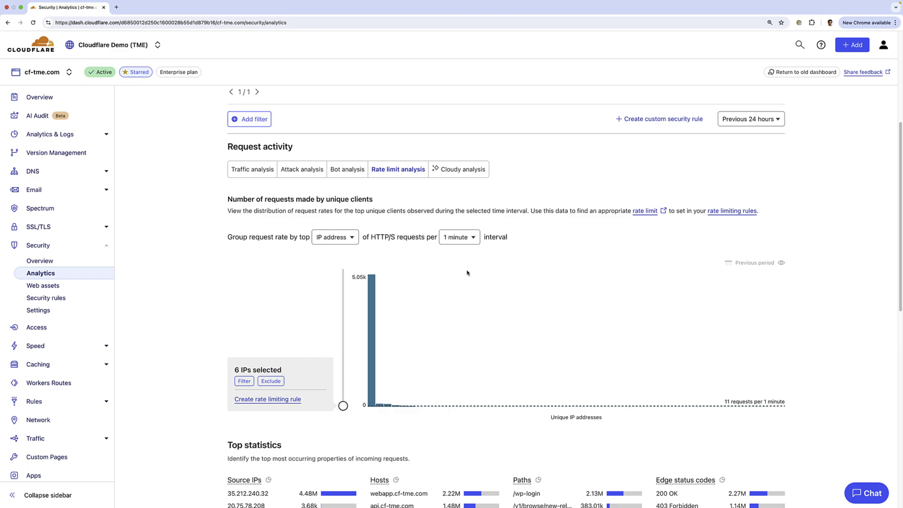
Run the Cloudy analysis query "compare mitigated attacks across webgoat.cf-tme.com, webapp.cf-tme.com, and api.cf-tme.com".
{"action": "left_click", "coordinate": [469, 169]}
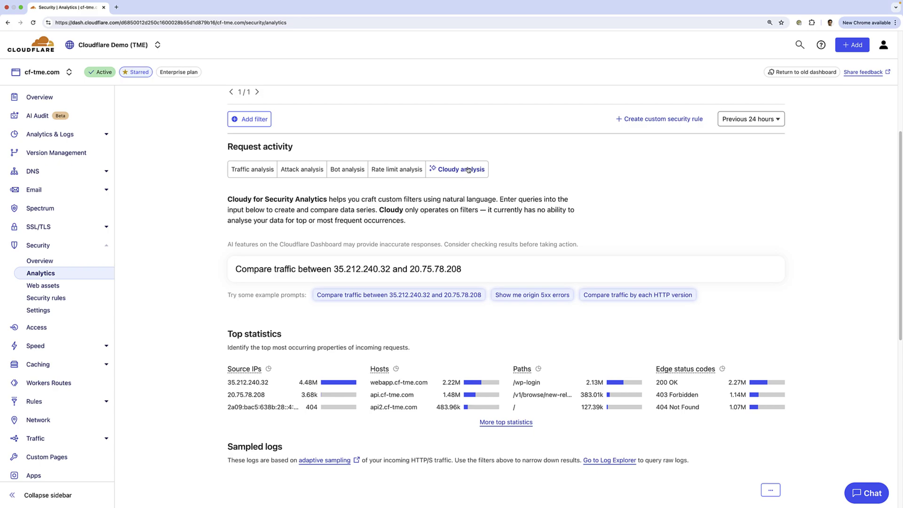
{"action": "left_click_drag", "start_coordinate": [461, 269], "coordinate": [275, 263]}
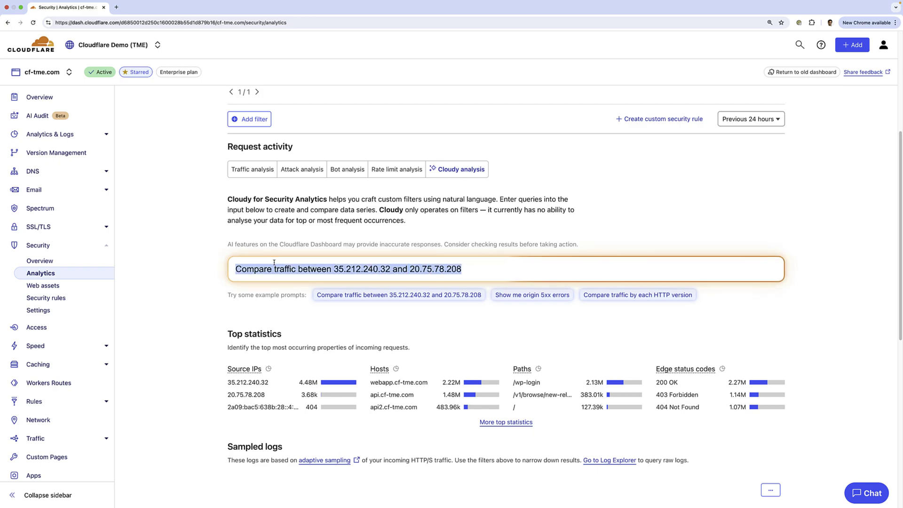
{"action": "key", "text": "BackSpace"}
{"action": "type", "text": "compare mitigated attacks across webgoat.cf-tme.com, webapp.cf-tme.com, and api.cf-tme.com"}
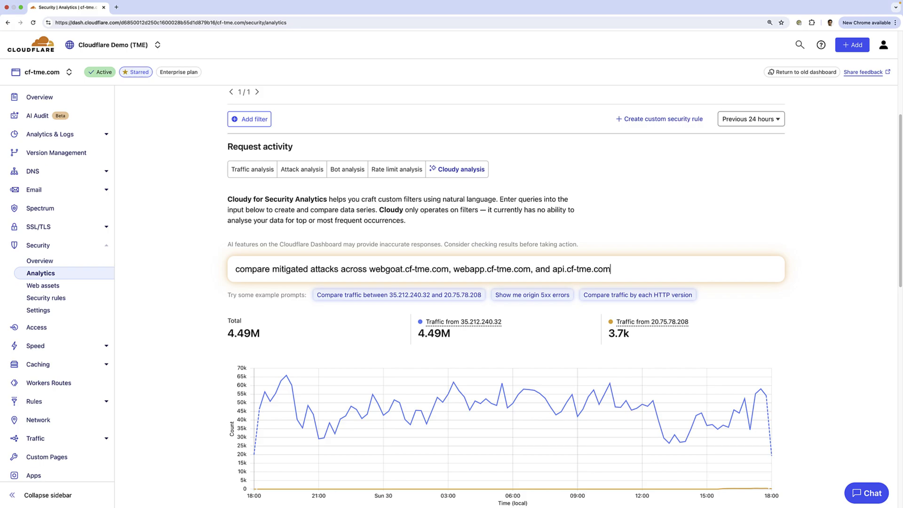
{"action": "key", "text": "Return"}
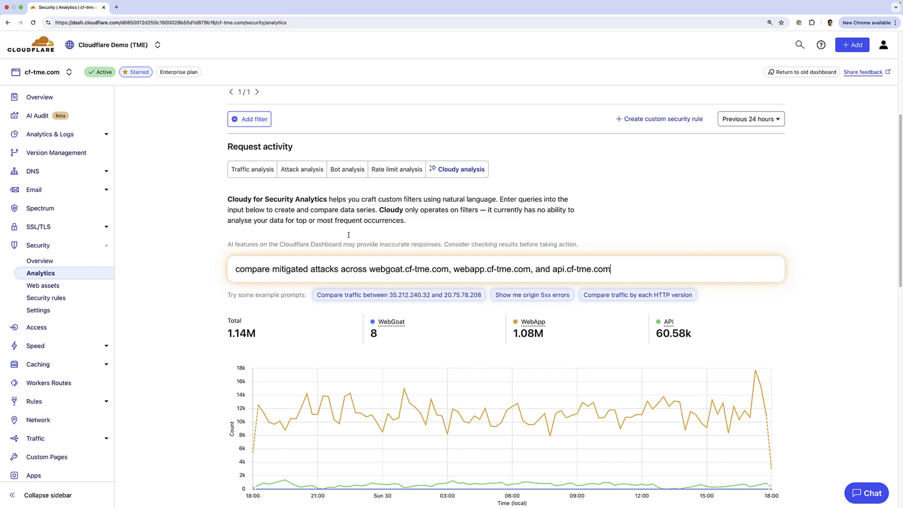
{"action": "scroll", "coordinate": [417, 310], "scroll_direction": "up", "scroll_amount": 5}
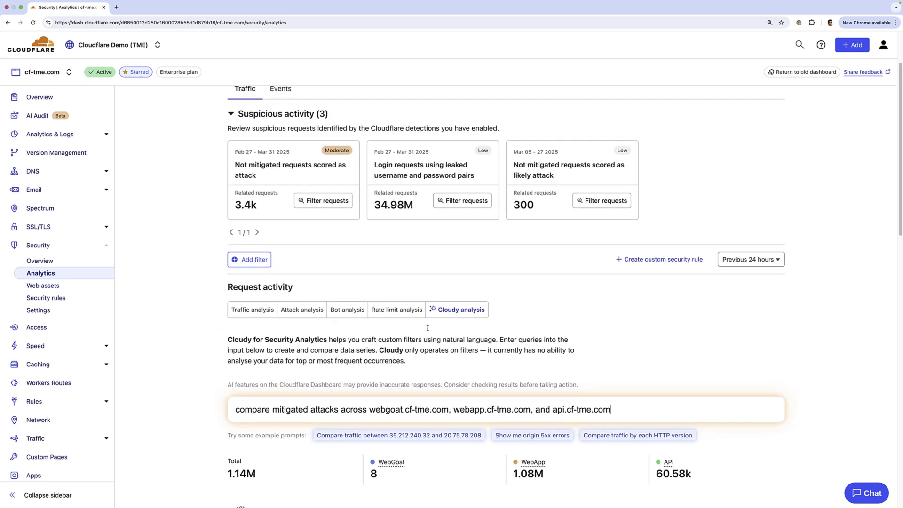